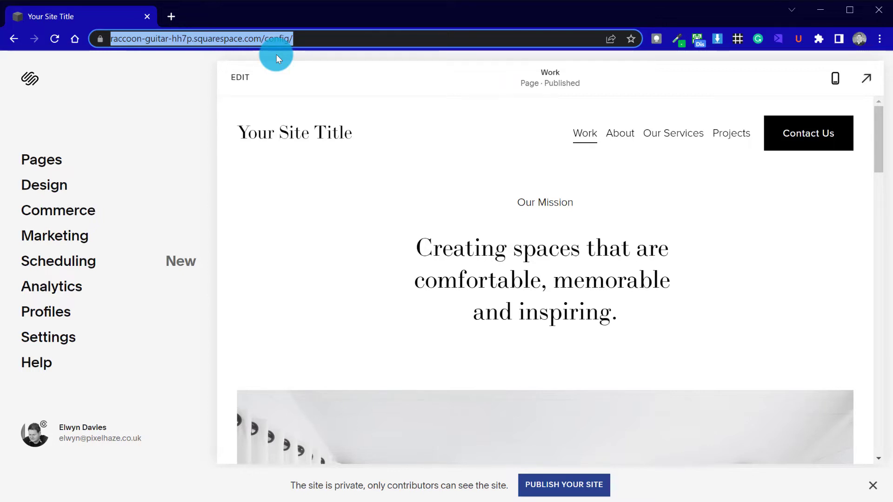
Change the built-in domain's Site ID to castlebakery and confirm the castlebakery.squarespace.com address.
left_click(37, 338)
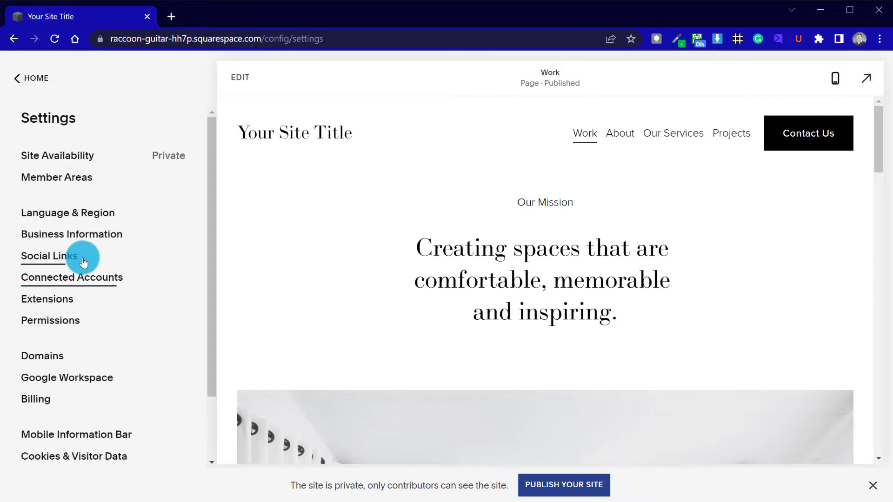
left_click(68, 351)
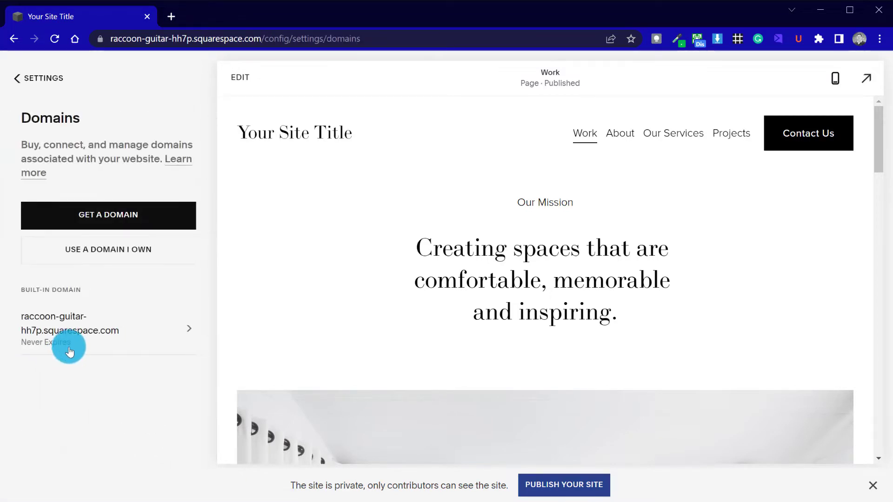
left_click(75, 324)
left_click_drag(134, 321, 2, 291)
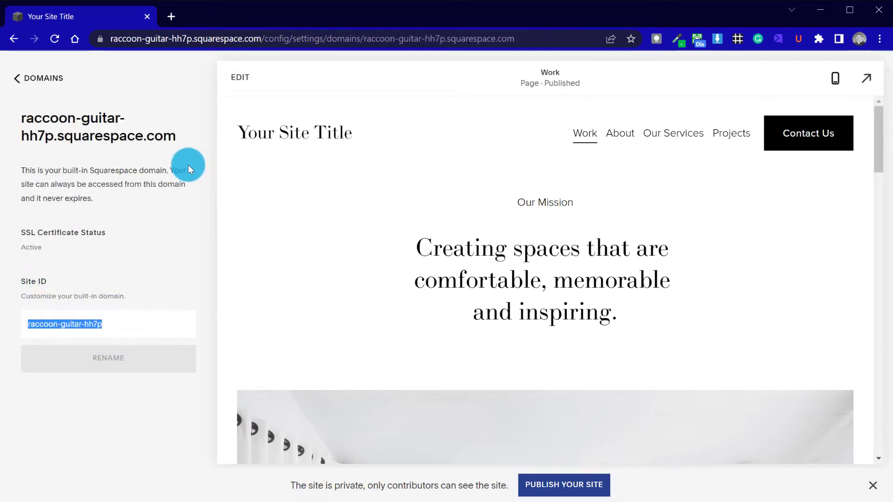
type("castlebakery")
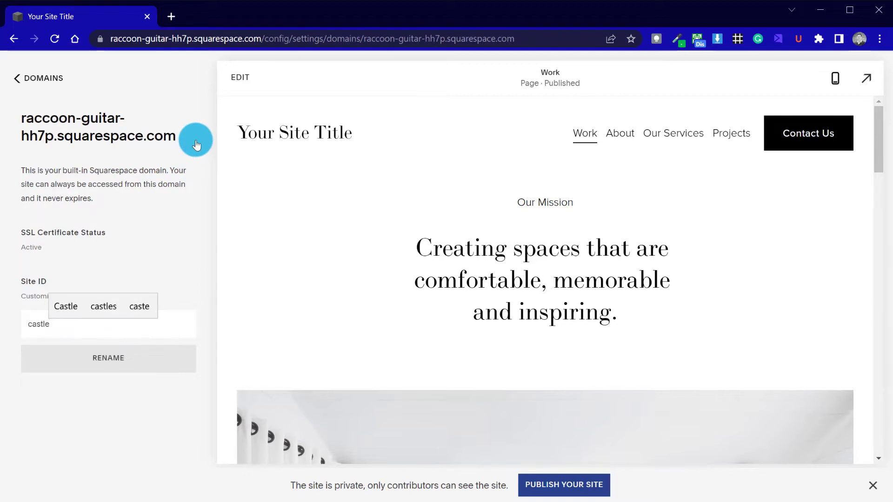
left_click(68, 362)
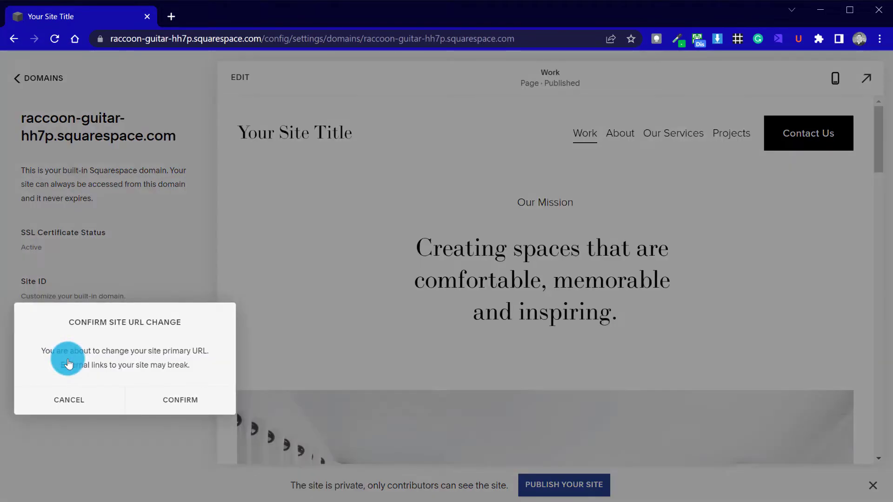
left_click(216, 406)
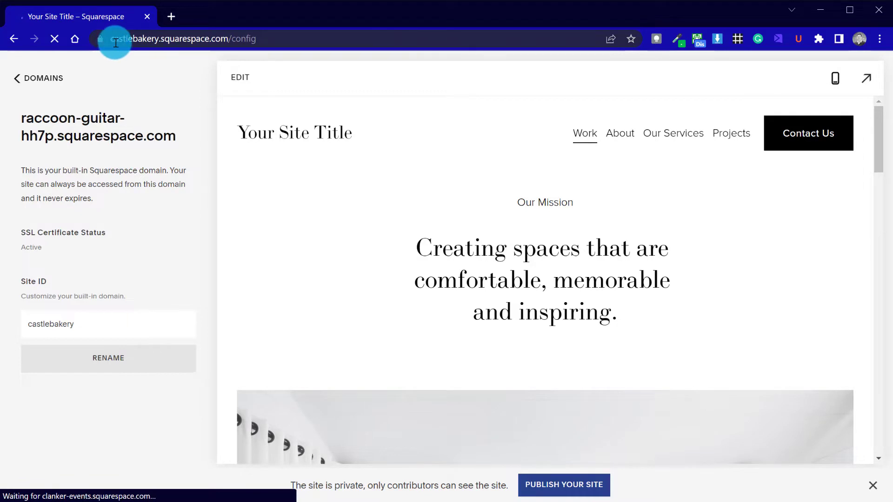
left_click_drag(132, 40, 151, 40)
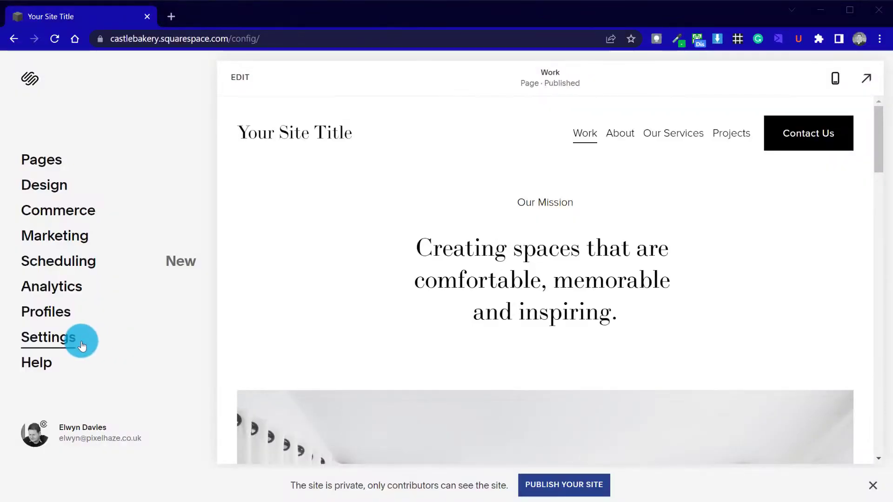
Go to Billing settings and hide the private-site banner.
left_click(82, 345)
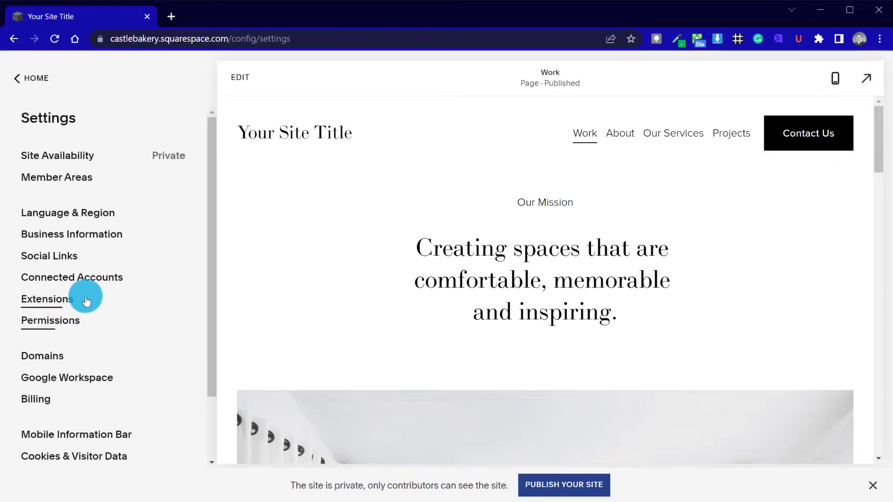
left_click(50, 400)
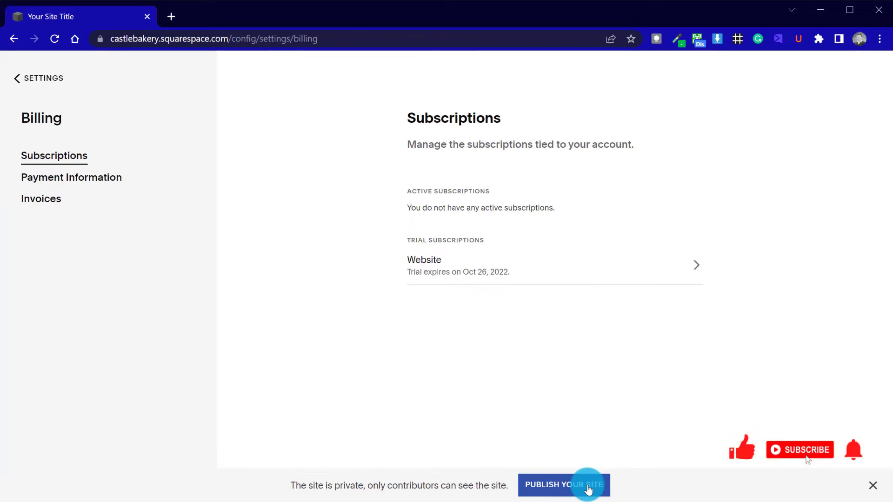
left_click(871, 487)
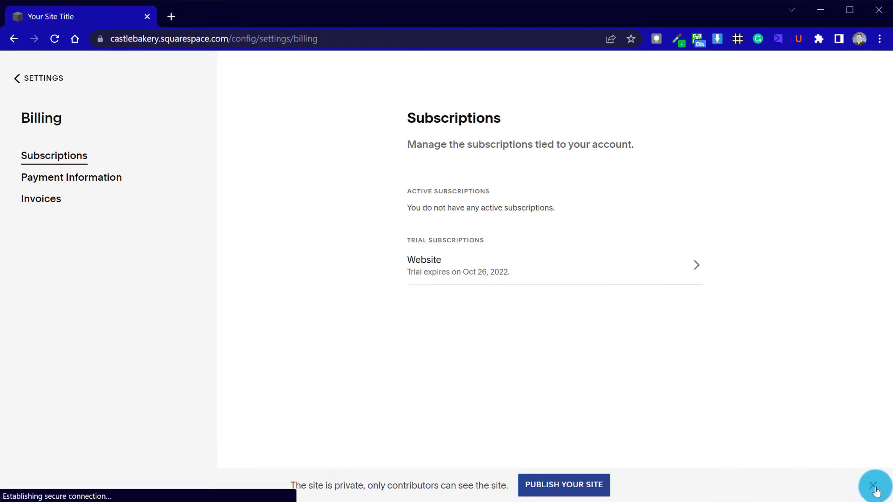
left_click(820, 487)
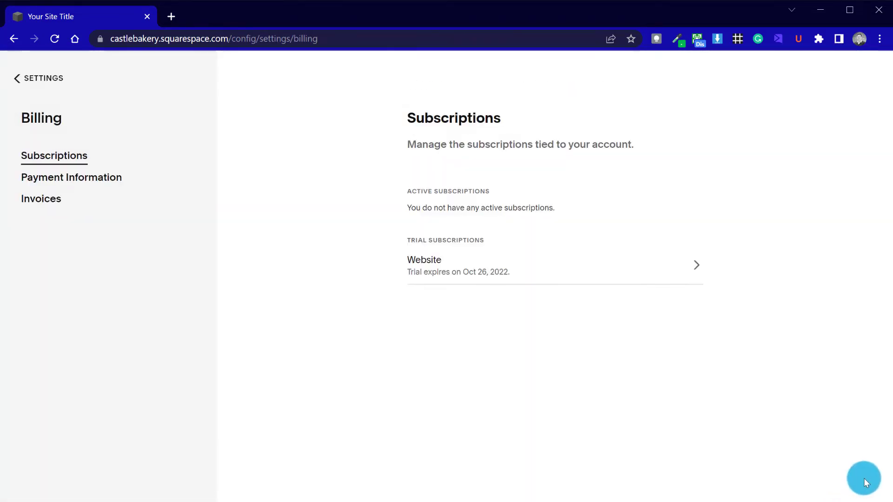
Start upgrading the Website trial and review the Personal, Business and Commerce plan comparison.
left_click(546, 268)
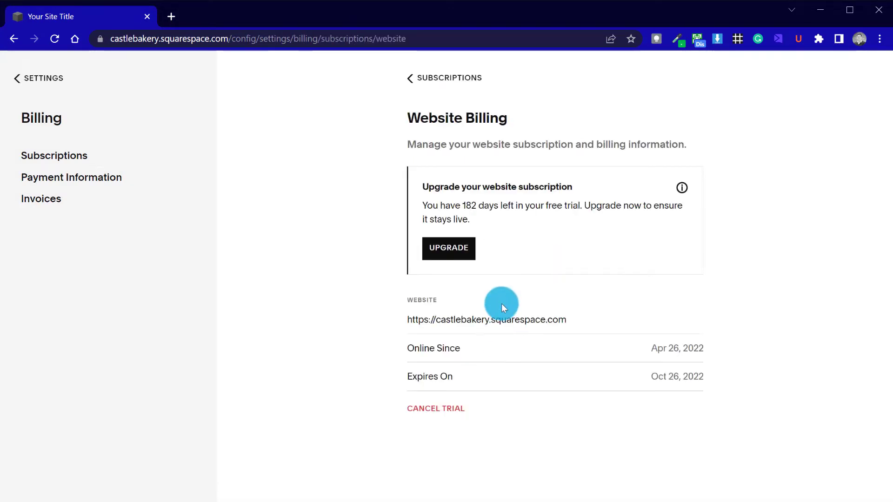
left_click(454, 258)
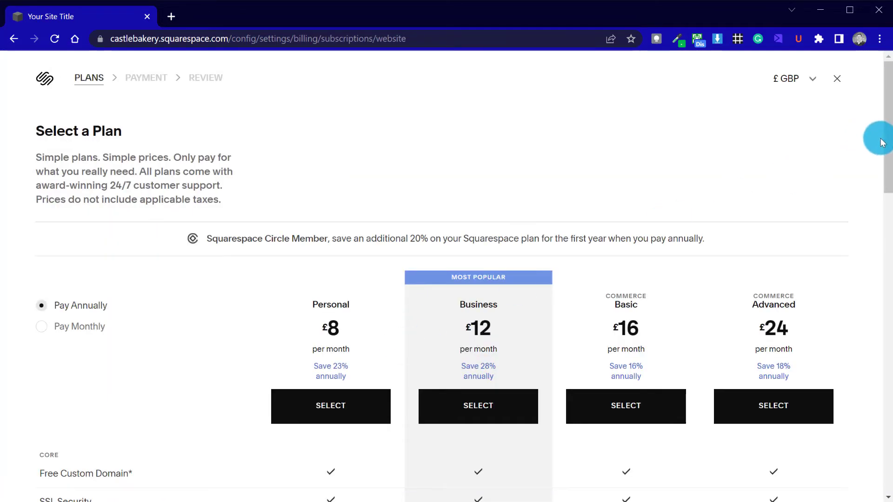
scroll(877, 192, "down", 3)
scroll(878, 192, "down", 2)
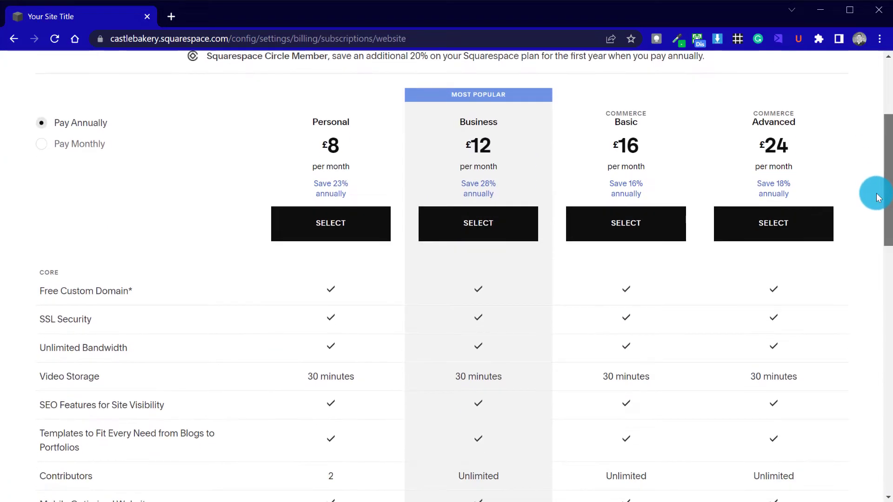
scroll(871, 227, "down", 4)
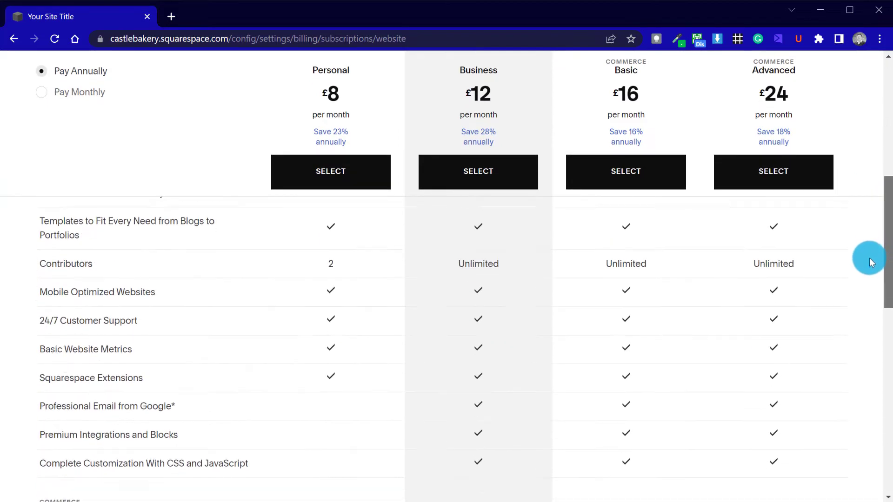
scroll(866, 293, "down", 5)
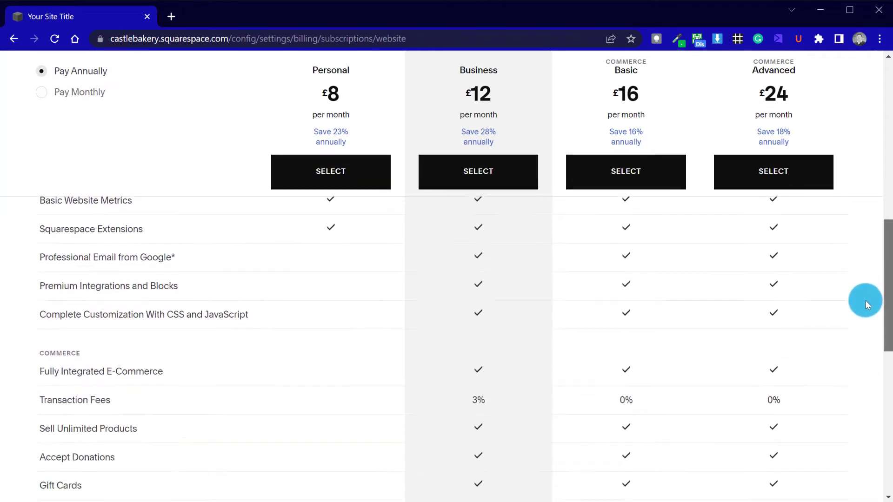
scroll(864, 376, "down", 5)
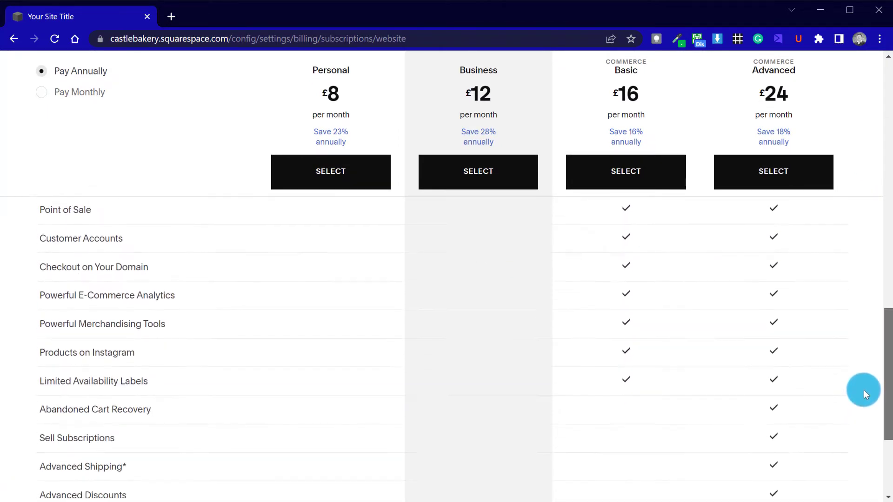
scroll(862, 418, "up", 5)
scroll(861, 359, "up", 5)
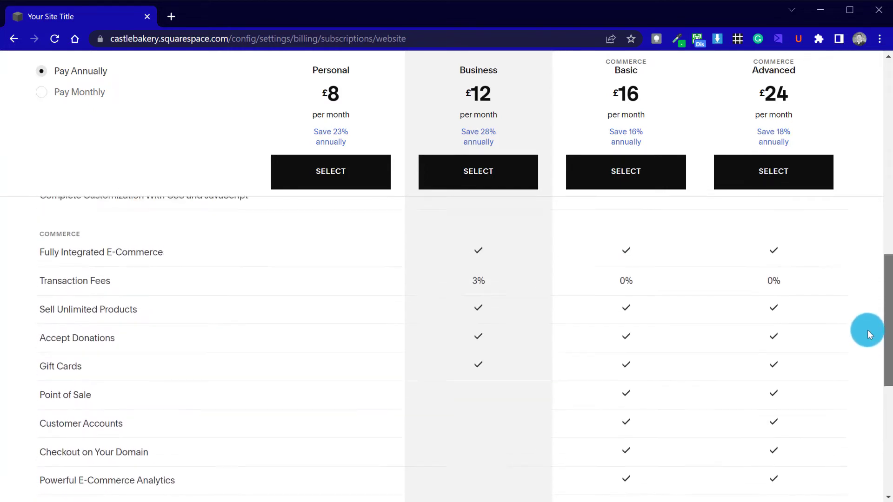
left_click_drag(888, 300, 887, 329)
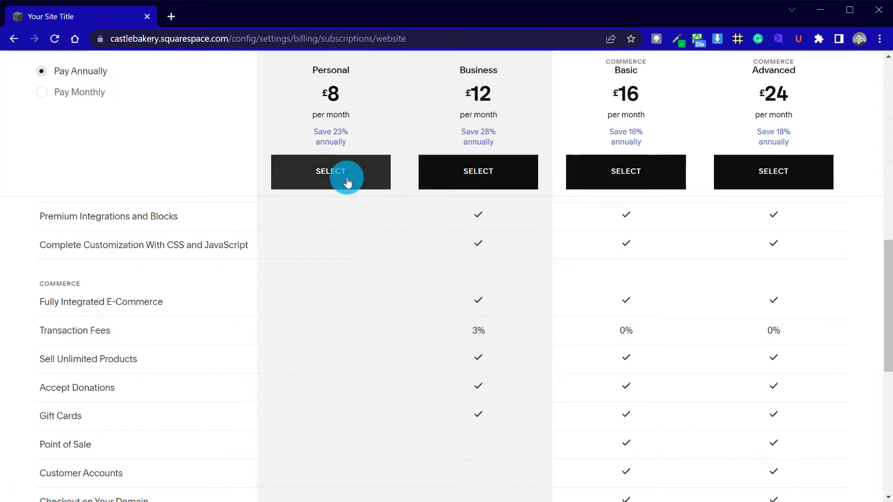
Select the Personal plan at checkout and scroll down the payment page.
left_click(347, 182)
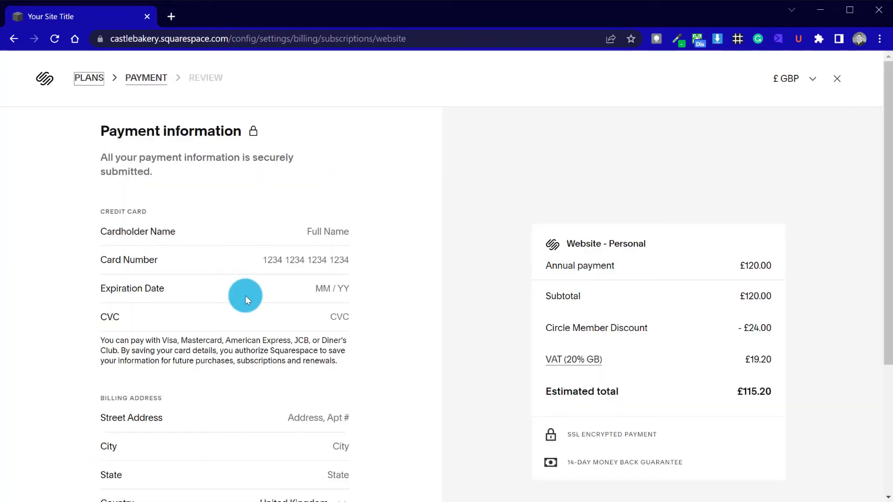
left_click_drag(882, 231, 863, 361)
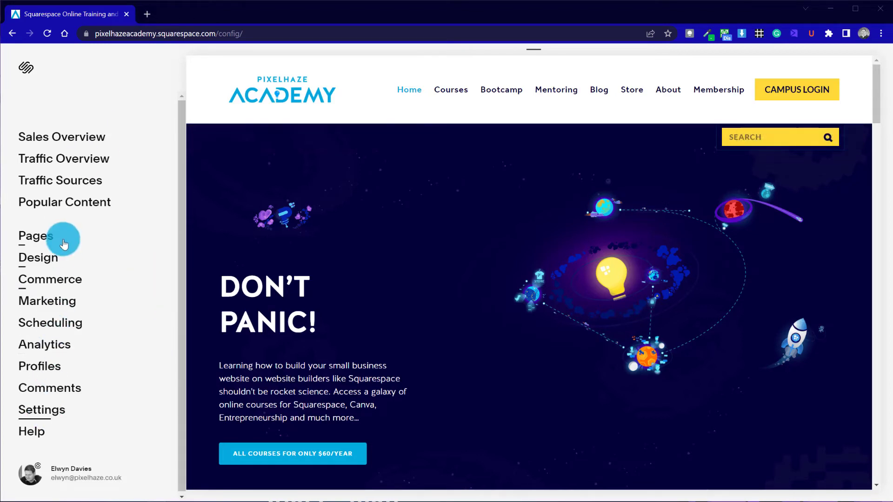
Go to Pixelhaze Academy's Billing, view Payment Information, then the Invoices list.
left_click(58, 418)
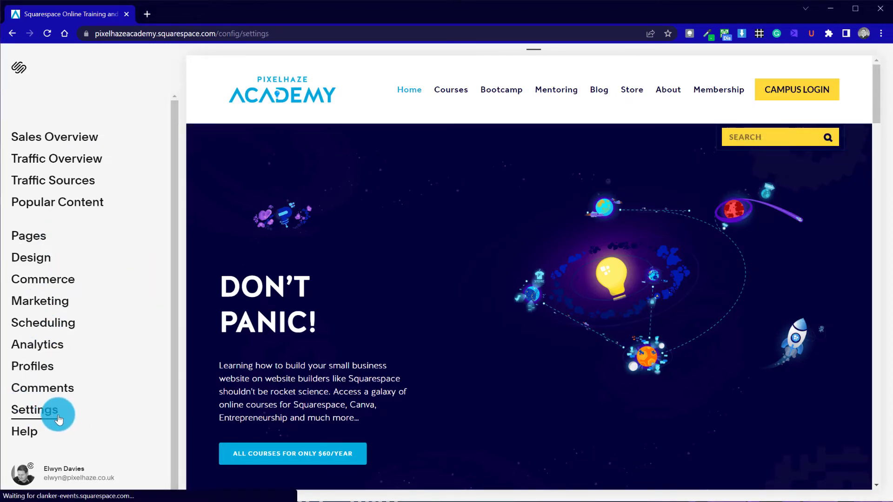
left_click(31, 343)
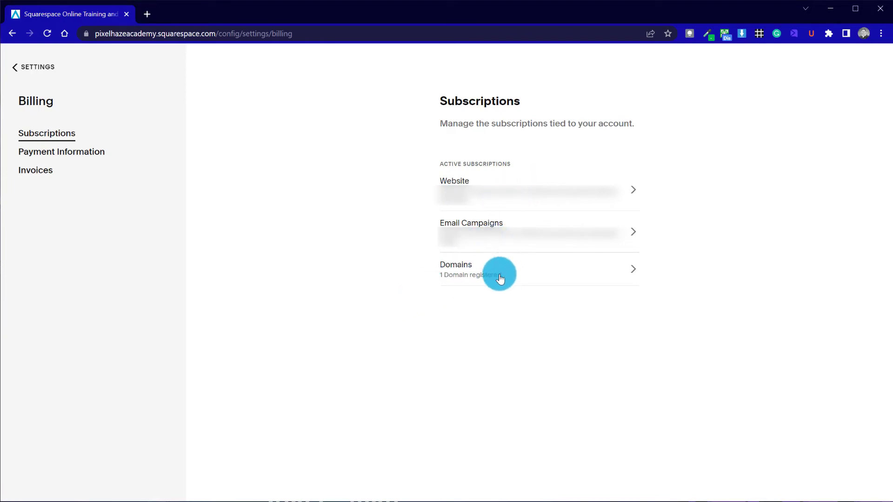
left_click(101, 157)
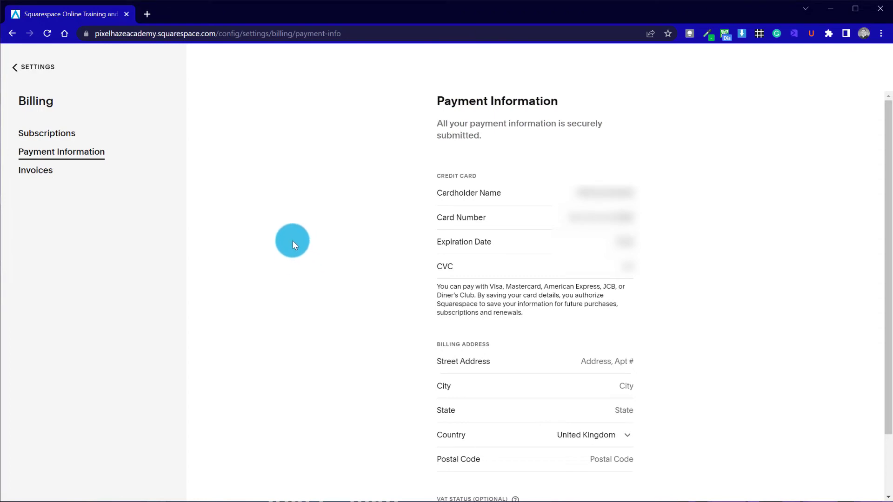
left_click(31, 173)
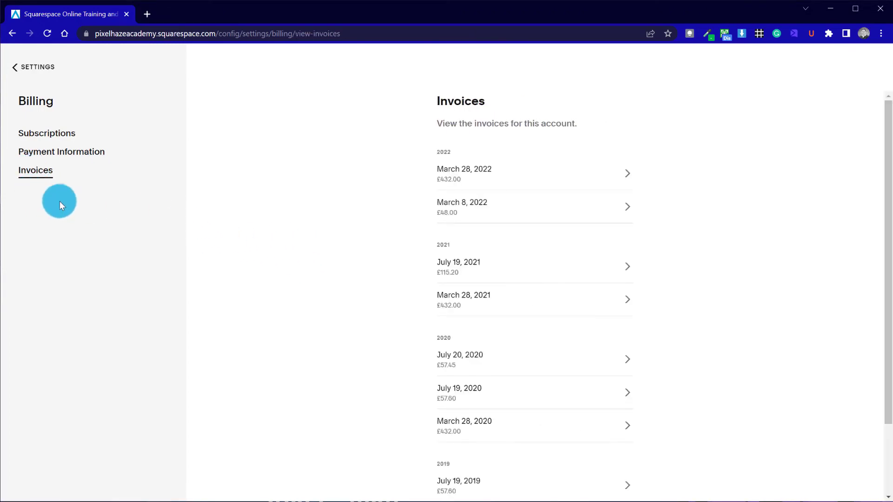
Print the March 28, 2022 Advanced (Annually) invoice and open the print Destination dropdown.
left_click(451, 166)
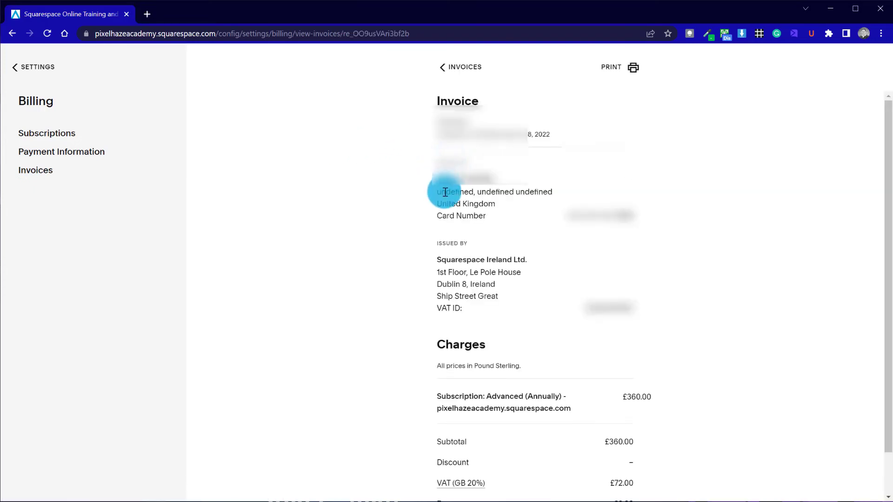
scroll(485, 342, "down", 1)
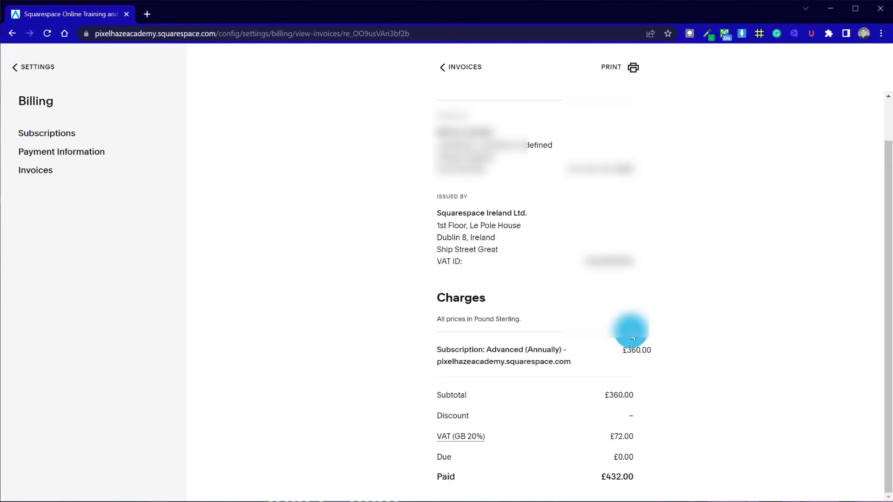
left_click(611, 68)
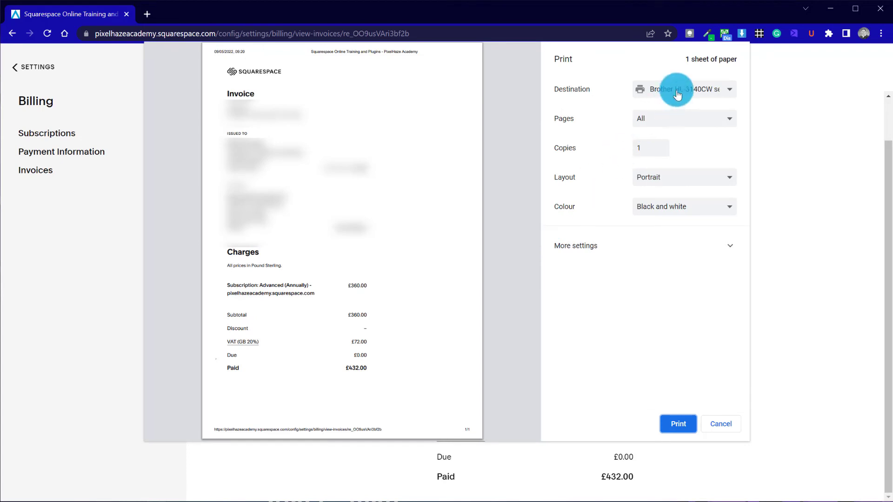
left_click(677, 94)
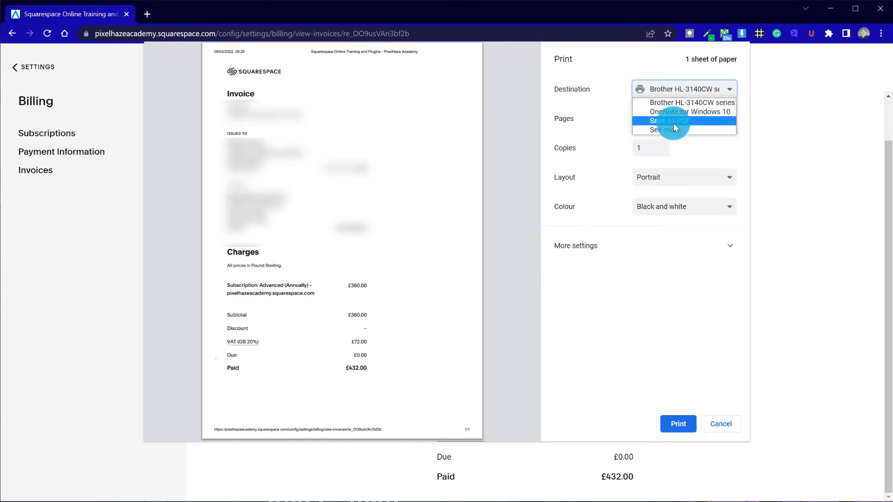